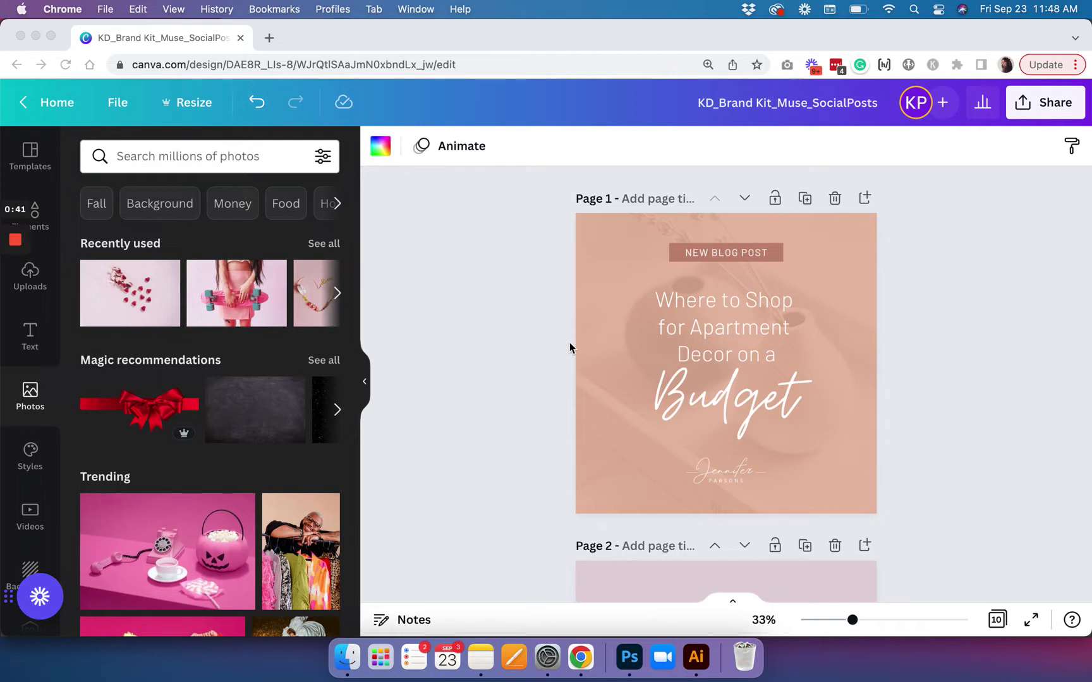
Step: Fill the blank Page 10 with the pale pink document colour swatch
left_click(951, 346)
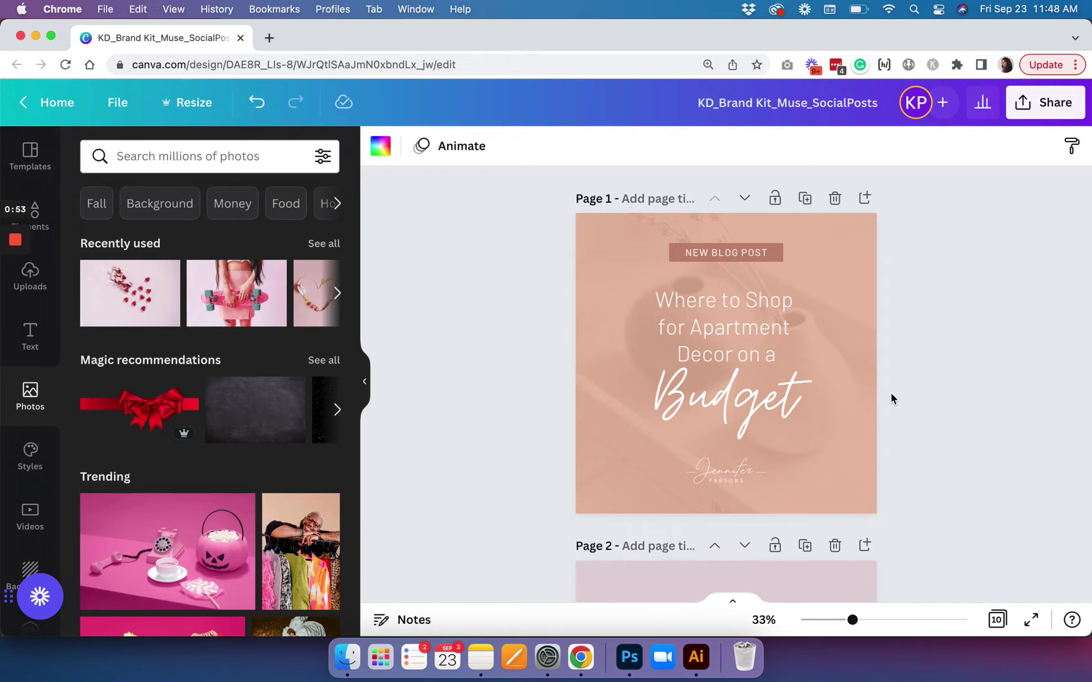
scroll(890, 393, "down", 20)
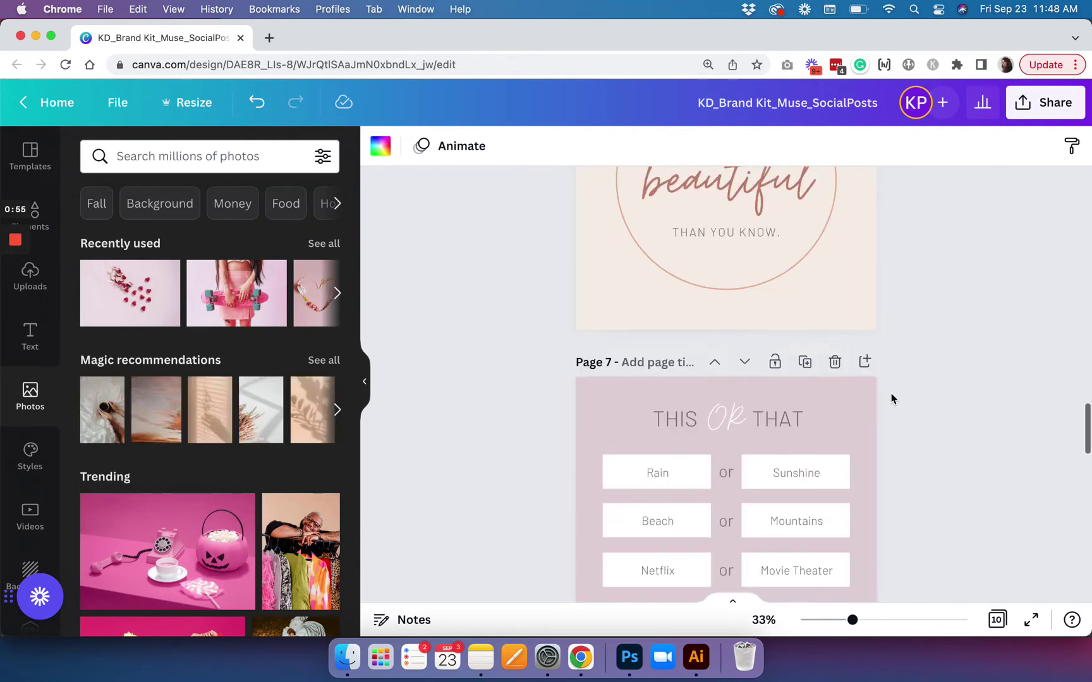
scroll(890, 393, "down", 10)
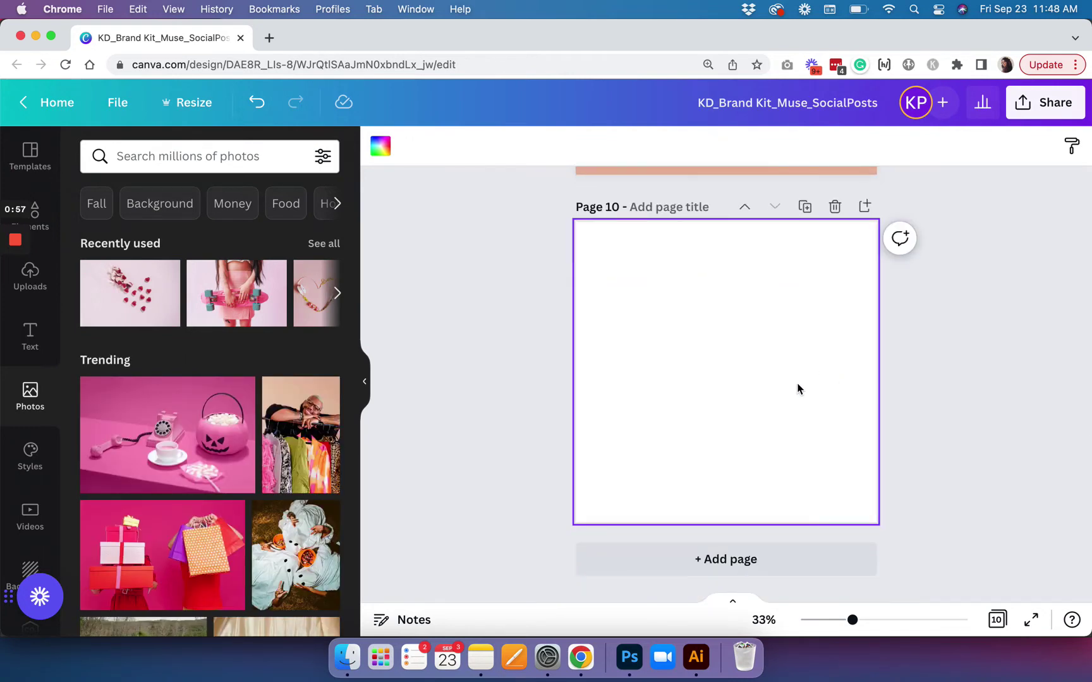
left_click(385, 156)
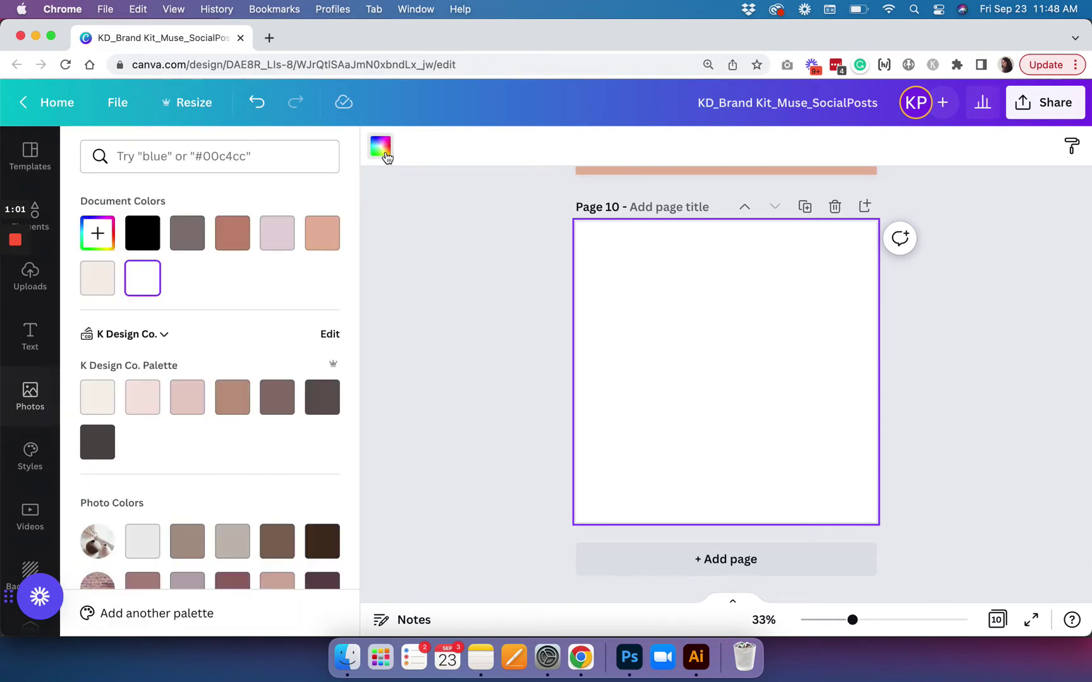
left_click(287, 246)
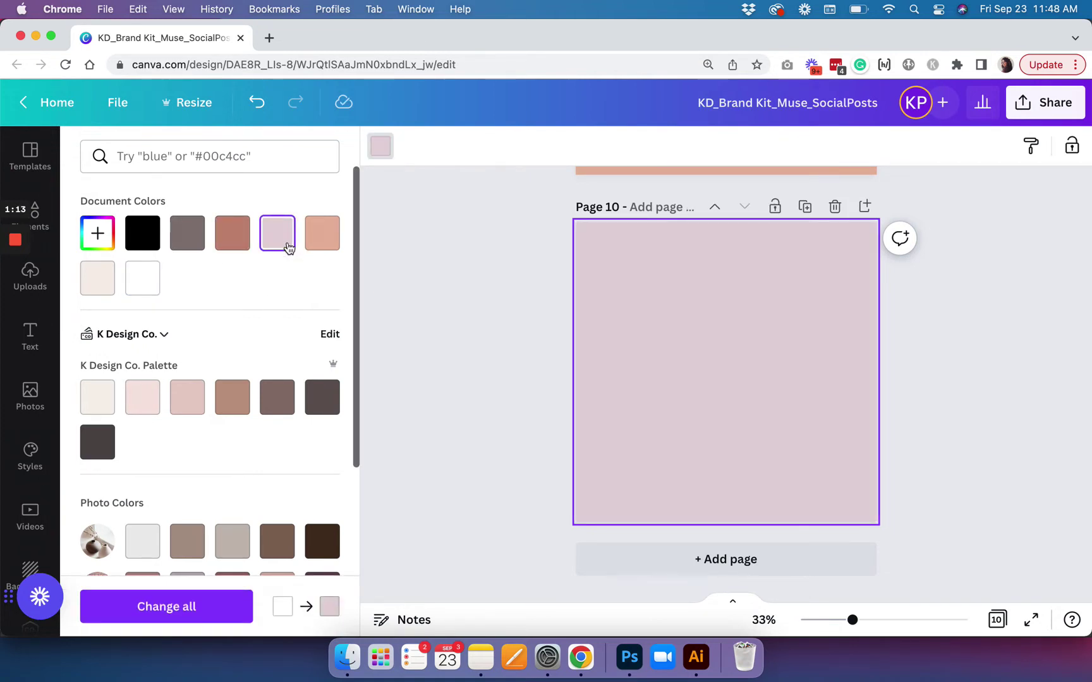
Step: Copy the pale pink hex code #E4D4D9
left_click(101, 237)
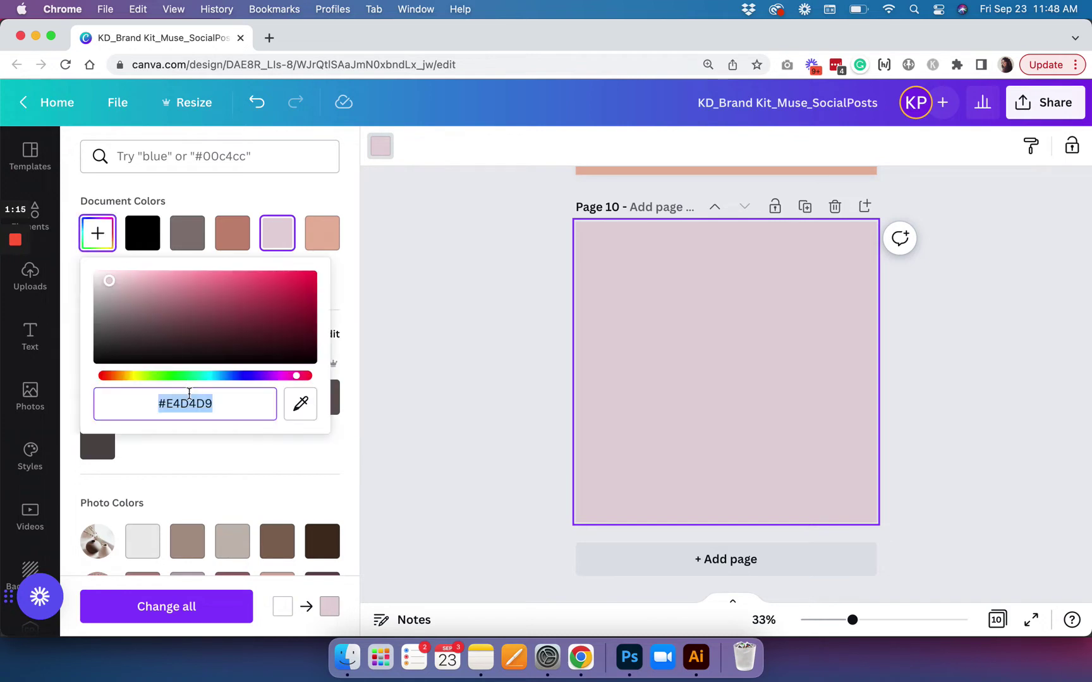
left_click(221, 403)
key("Escape")
key("Escape")
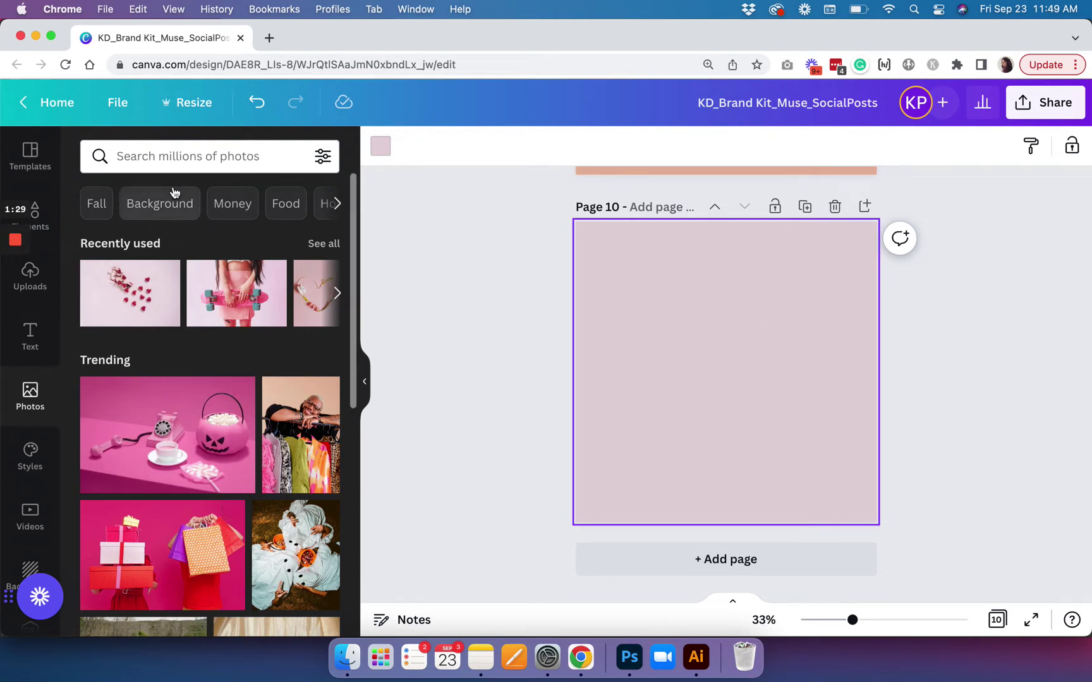
Step: Search stock photos for "woman working" and browse the results
left_click(159, 158)
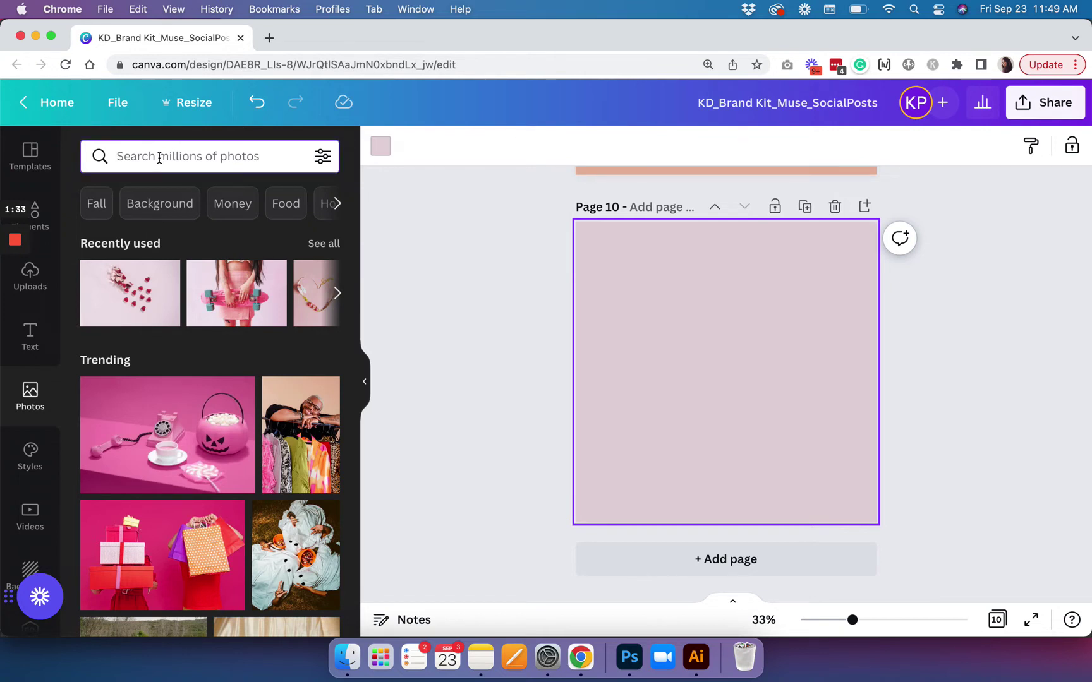
type("w")
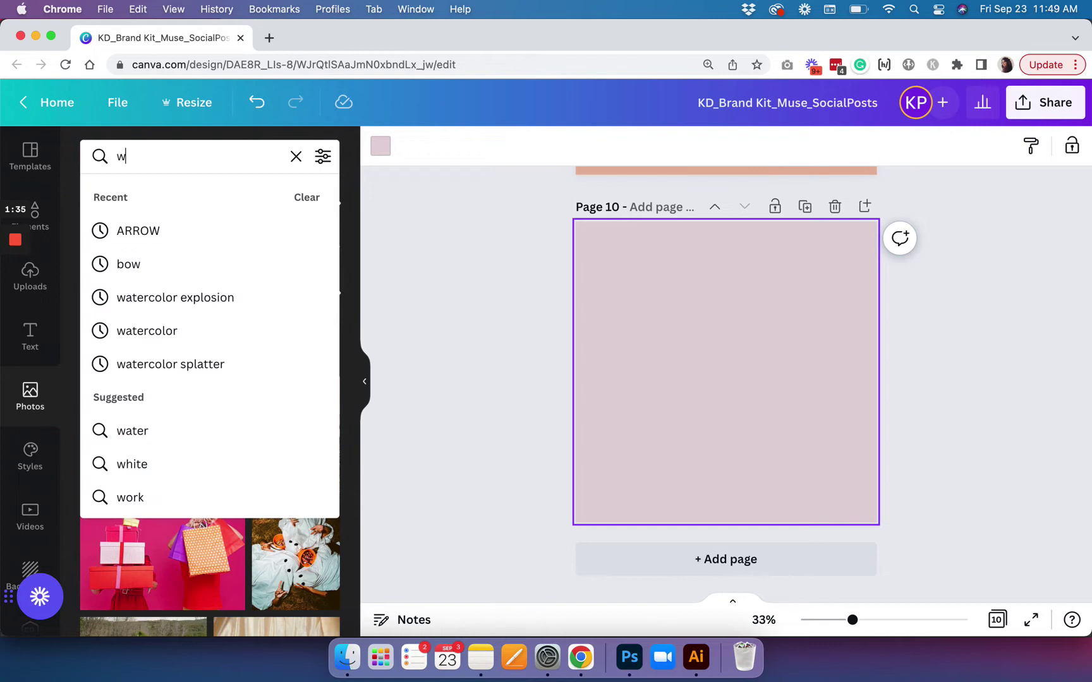
type("oman wok")
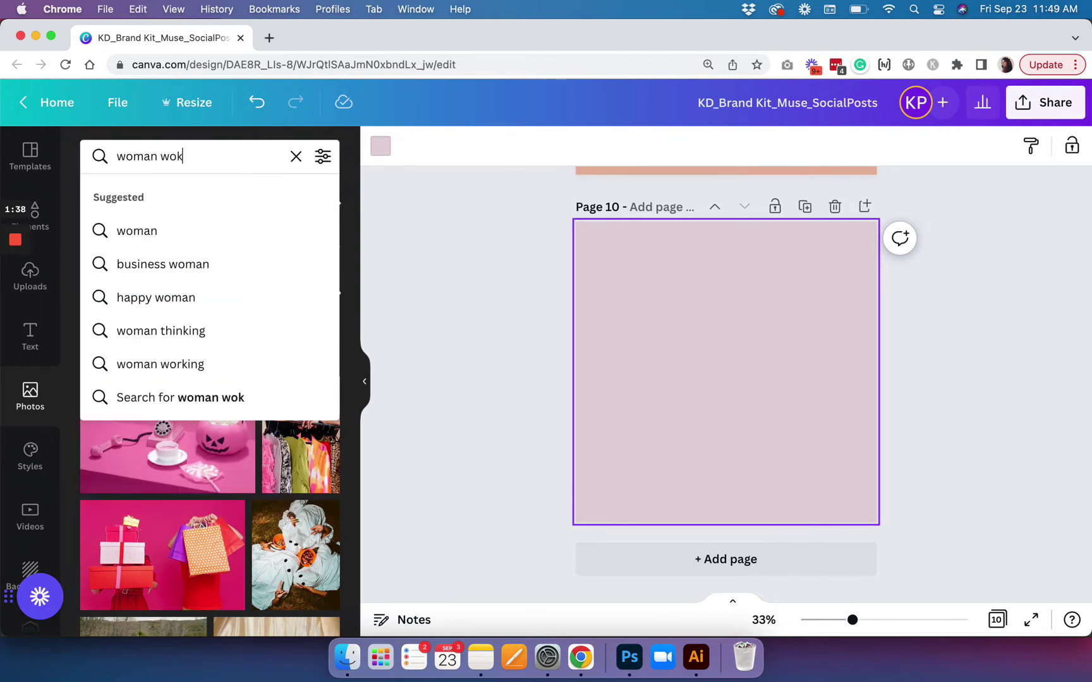
key("BackSpace")
type("rking")
key("Return")
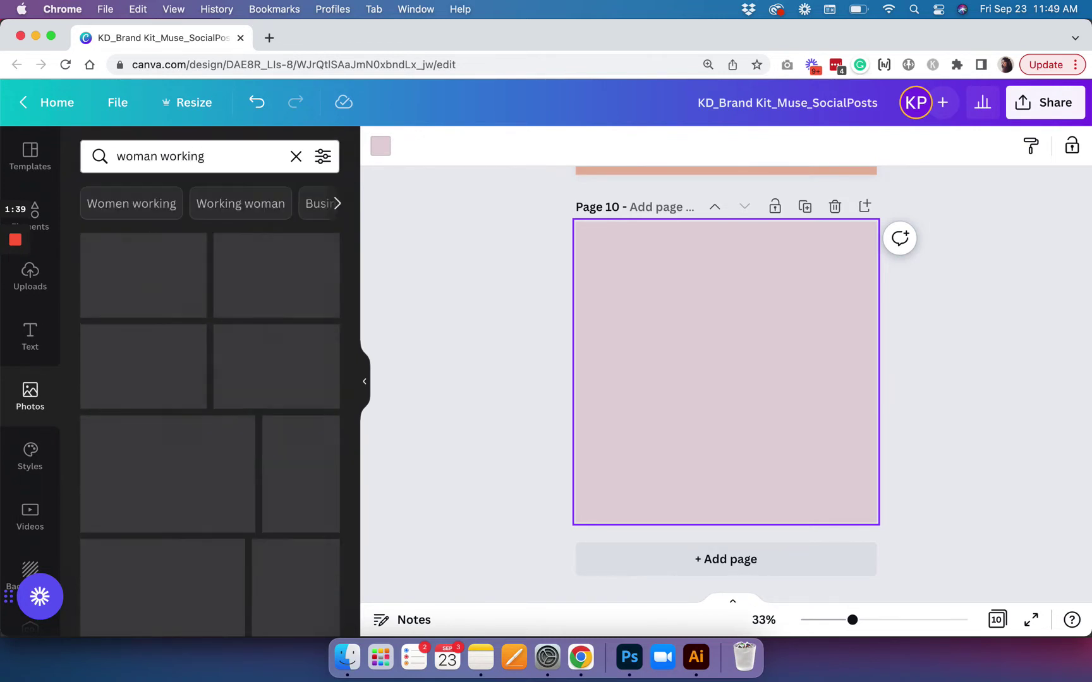
scroll(252, 518, "down", 1)
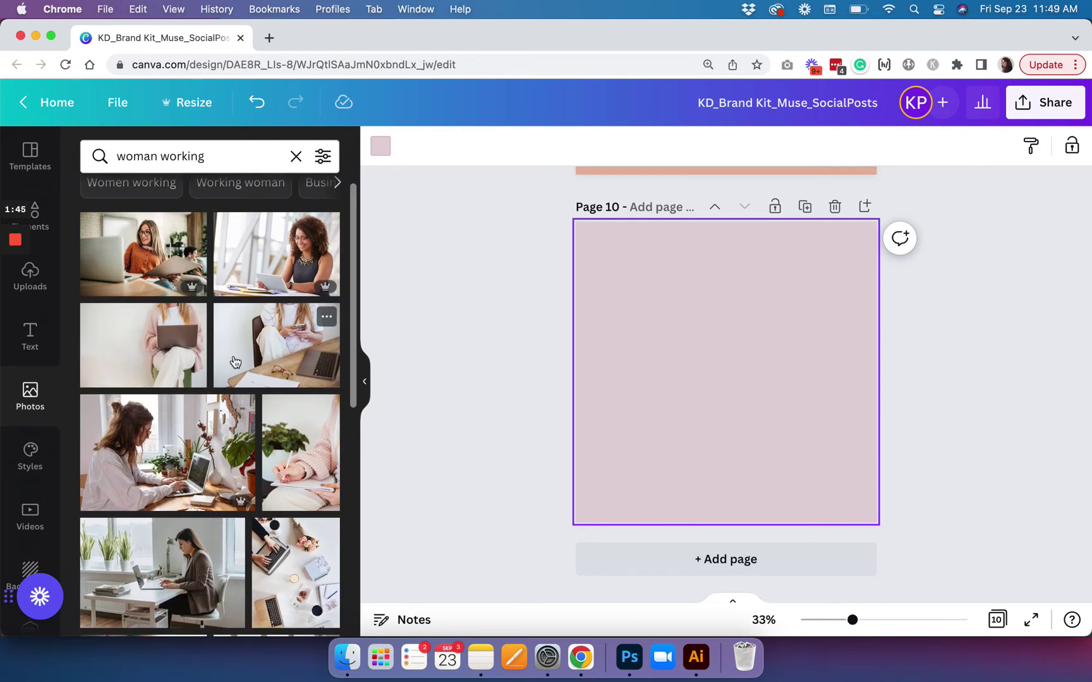
scroll(256, 379, "down", 5)
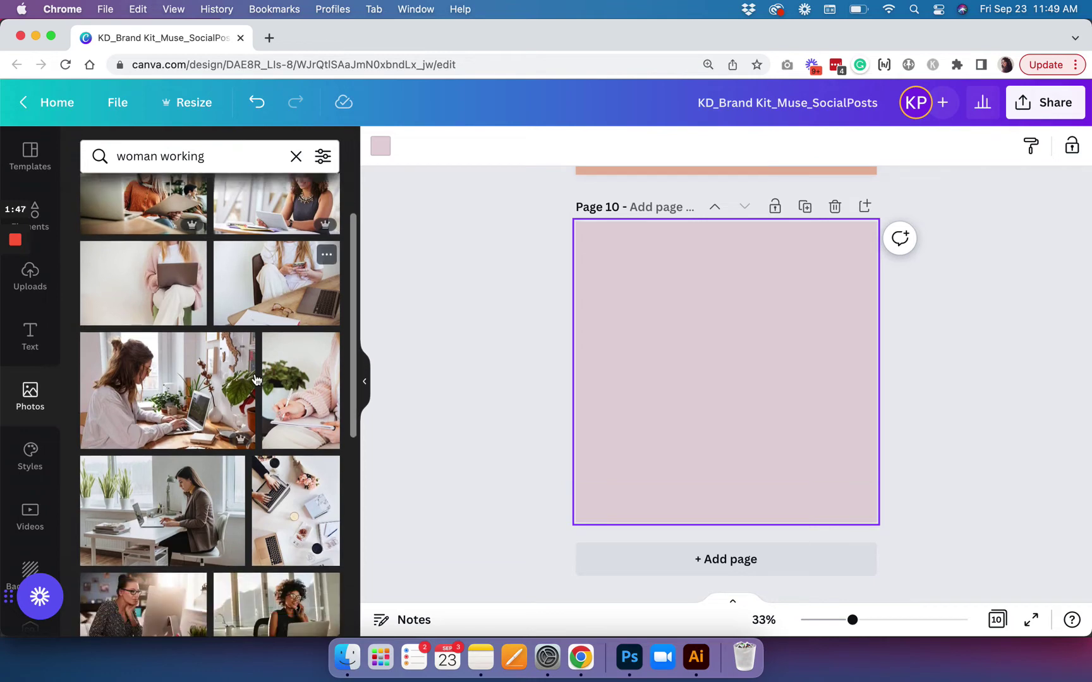
scroll(256, 379, "down", 3)
scroll(256, 379, "up", 6)
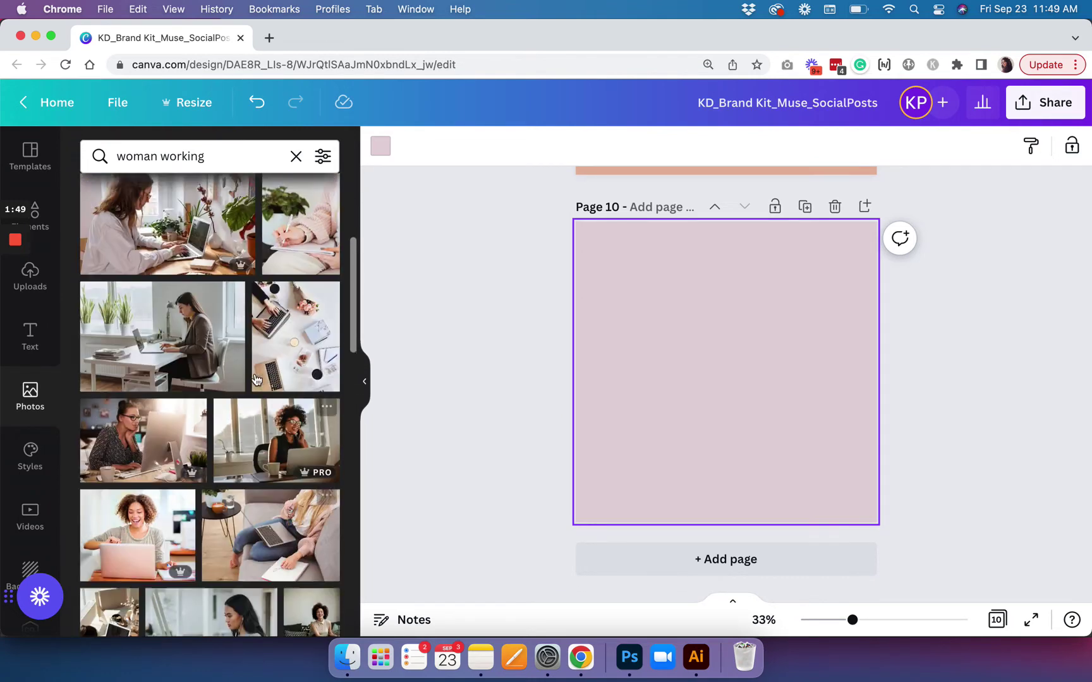
scroll(256, 380, "up", 3)
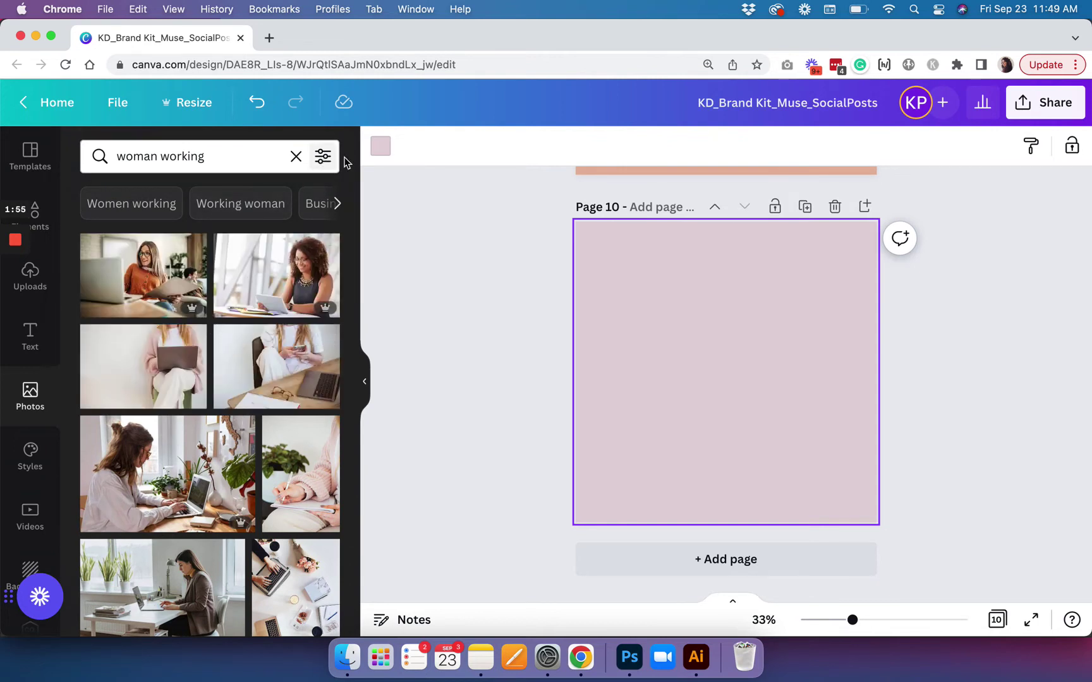
left_click(325, 160)
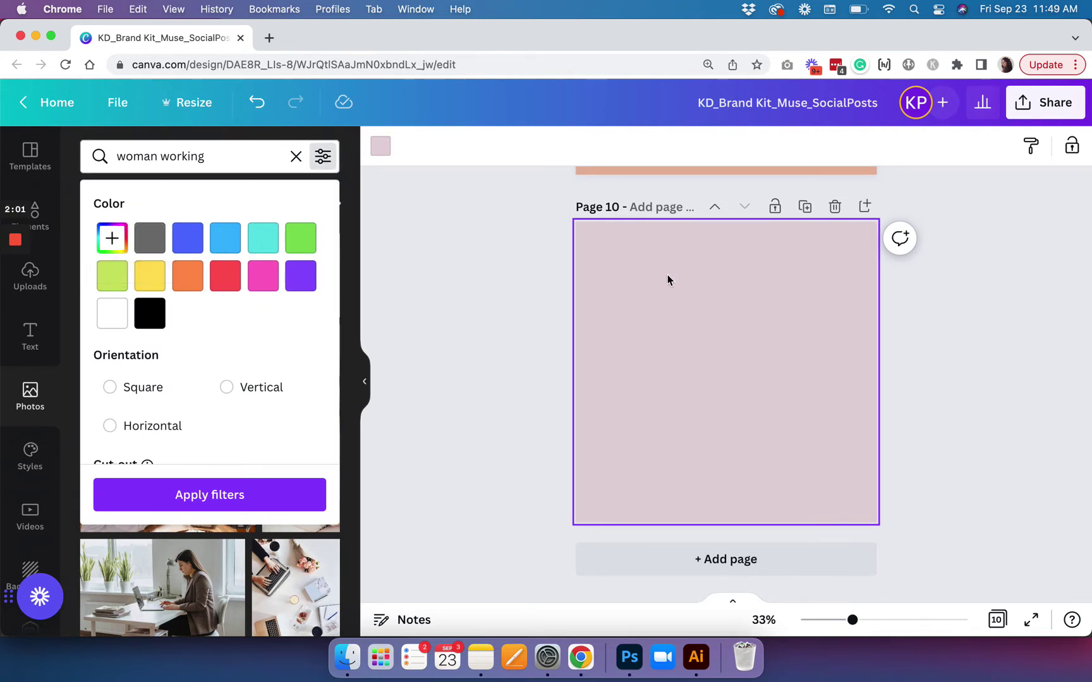
left_click(122, 244)
left_click(209, 409)
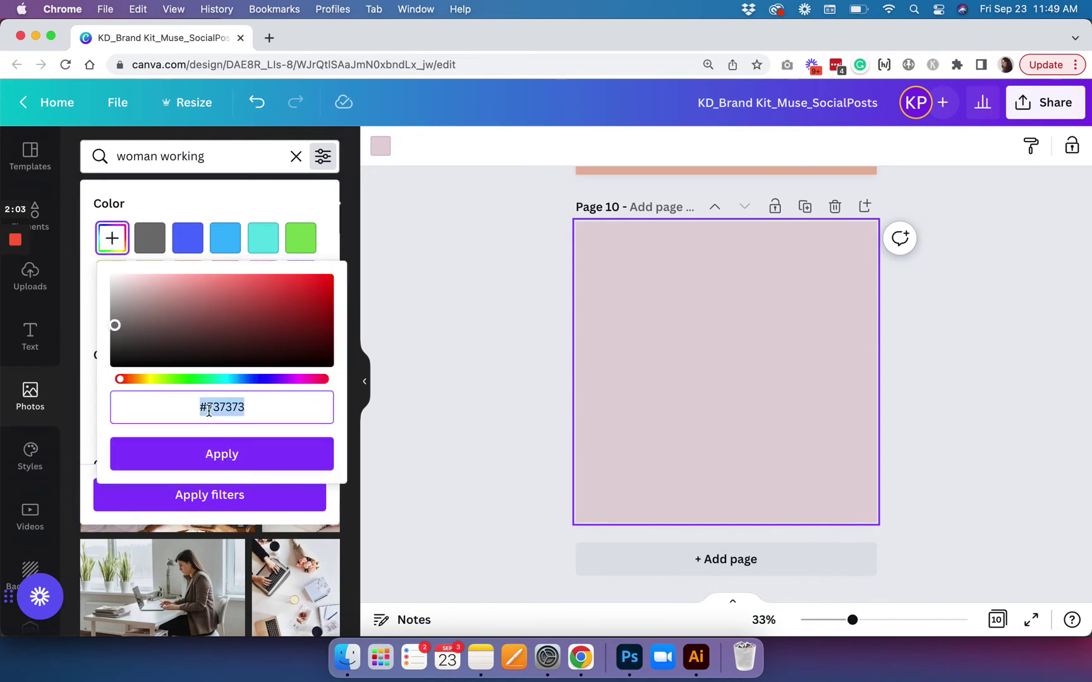
key("super+c")
key("super+v")
left_click(259, 458)
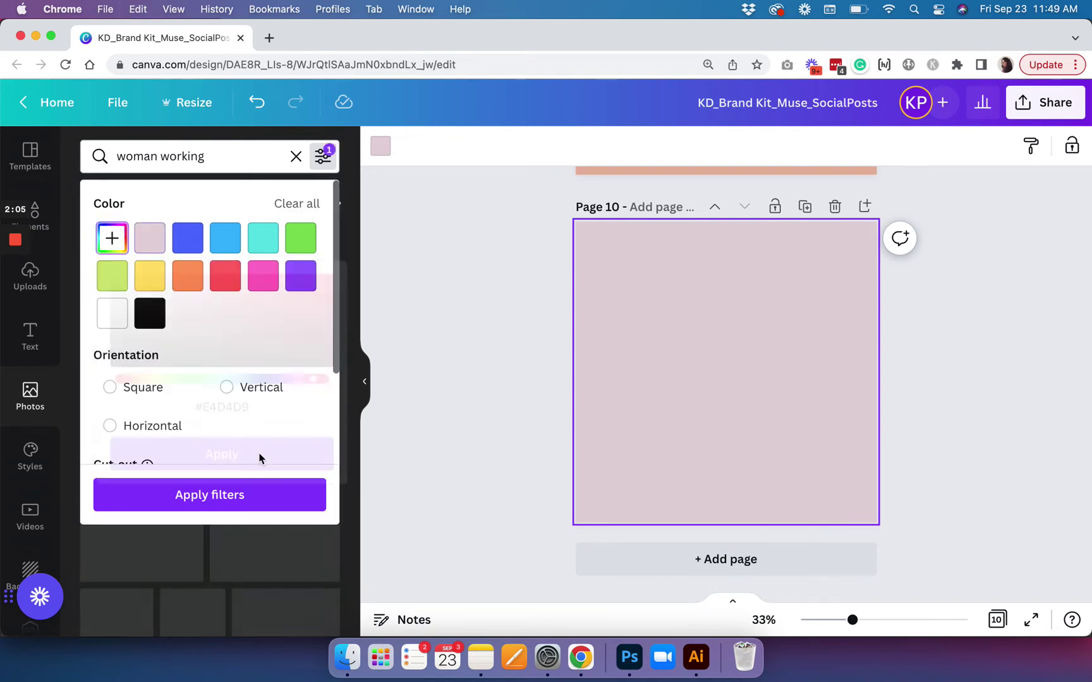
left_click(230, 503)
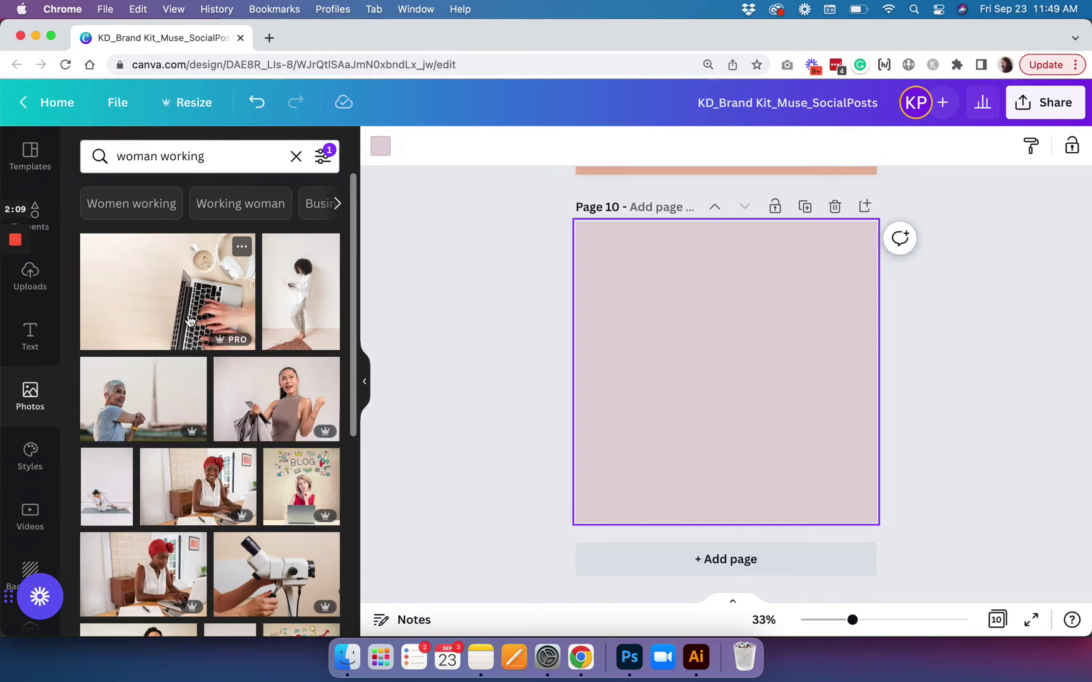
scroll(189, 321, "down", 1)
scroll(188, 321, "down", 5)
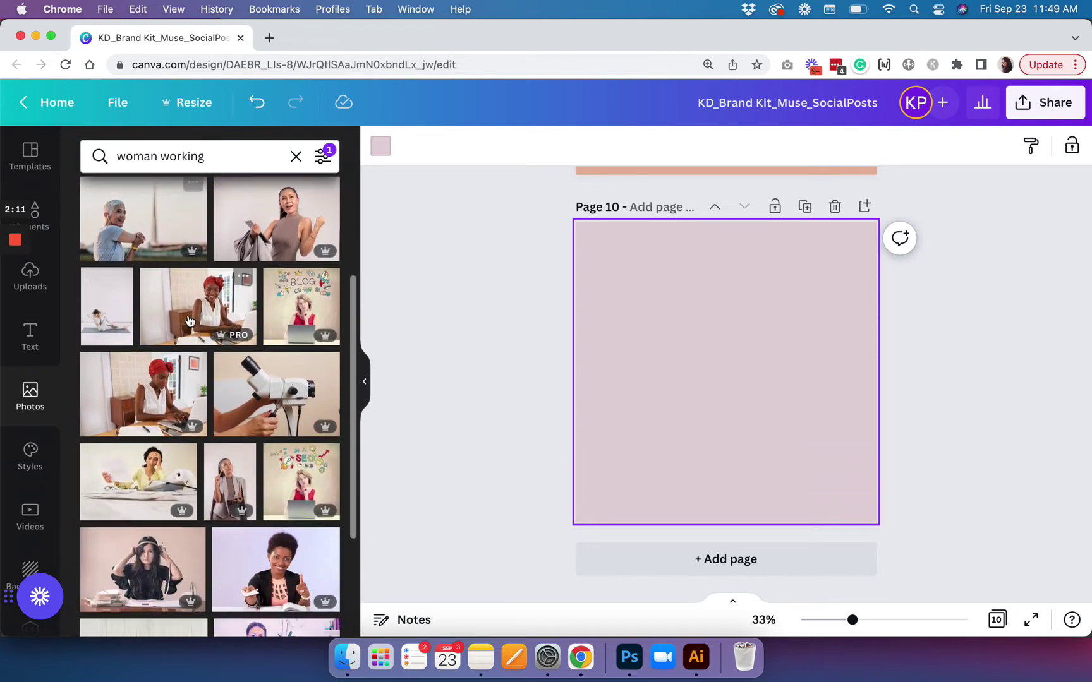
scroll(188, 321, "down", 3)
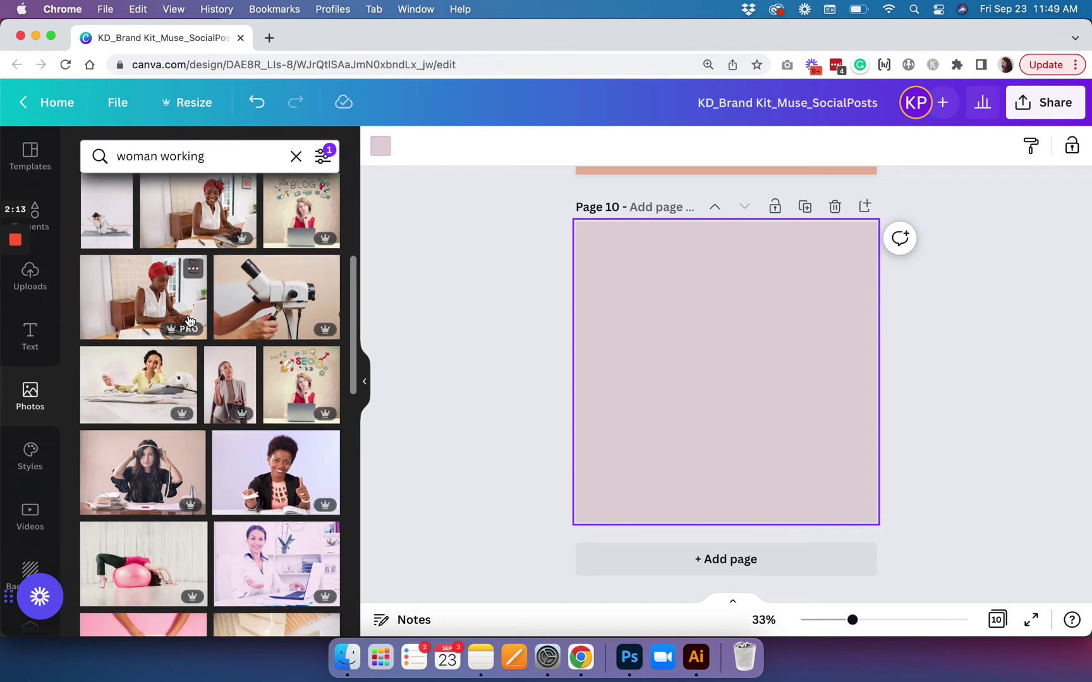
scroll(188, 321, "up", 4)
scroll(188, 321, "up", 5)
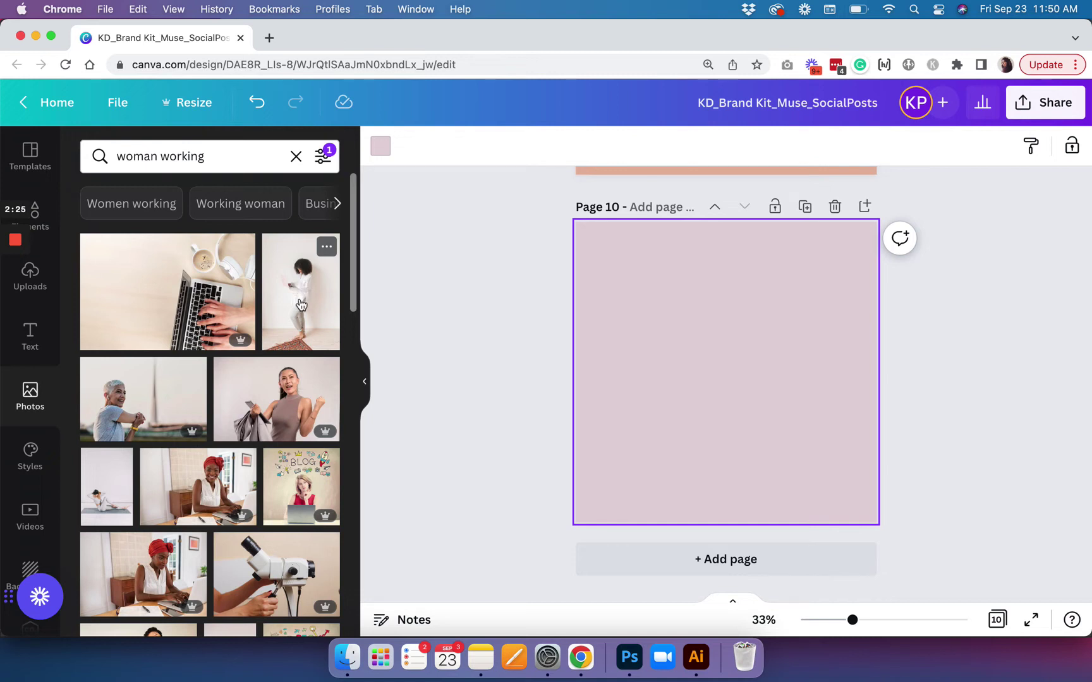
Step: Set the photo of the woman with a laptop as Page 10's full-bleed background
left_click(298, 305)
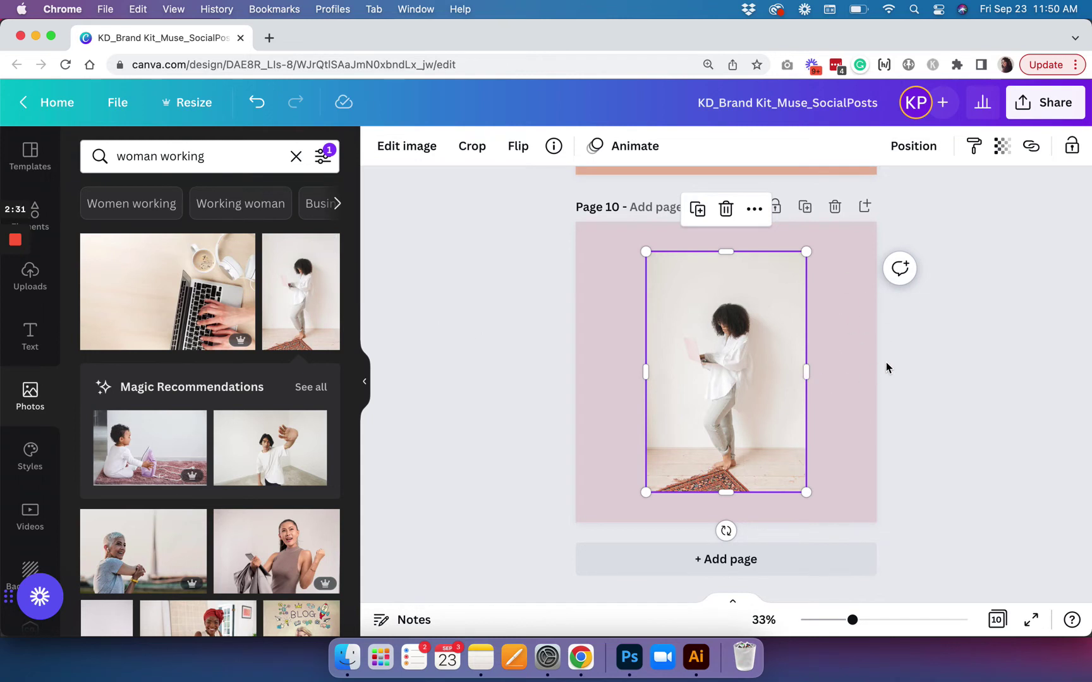
left_click(726, 209)
left_click_drag(309, 278, 594, 283)
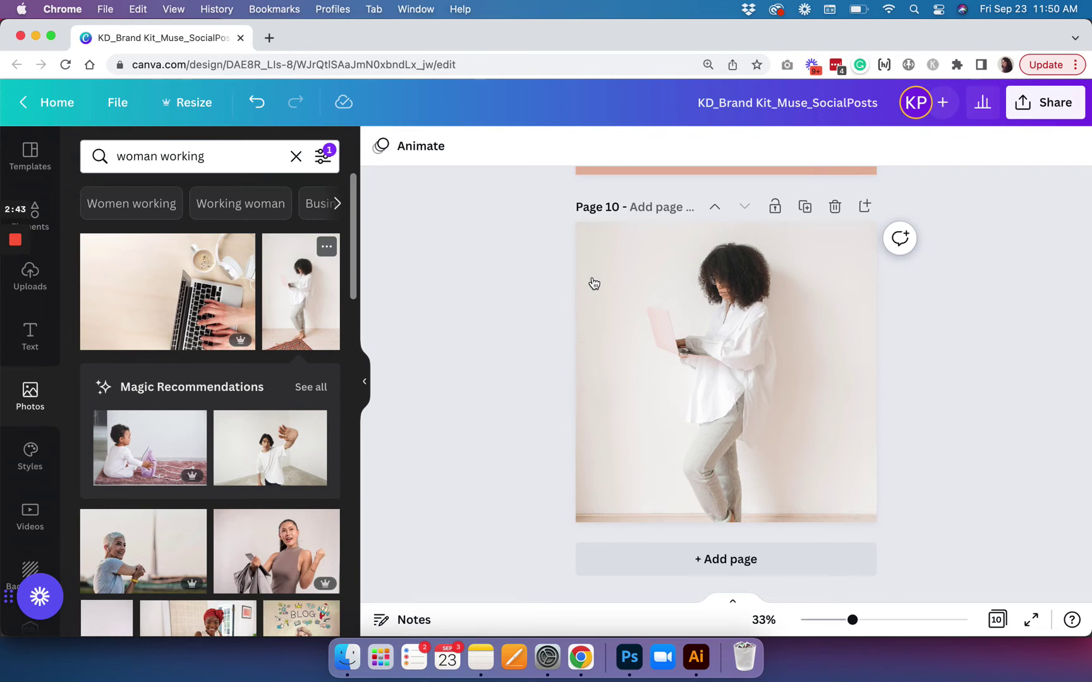
Step: Set the Page 10 background photo's transparency to 30
left_click(594, 283)
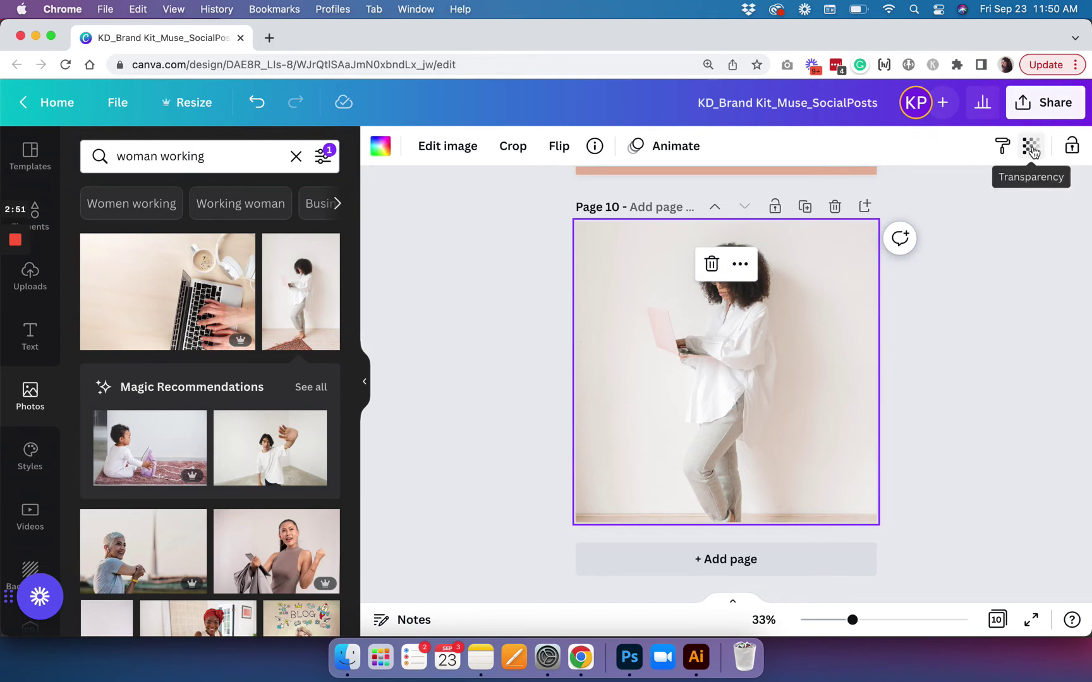
left_click(1031, 149)
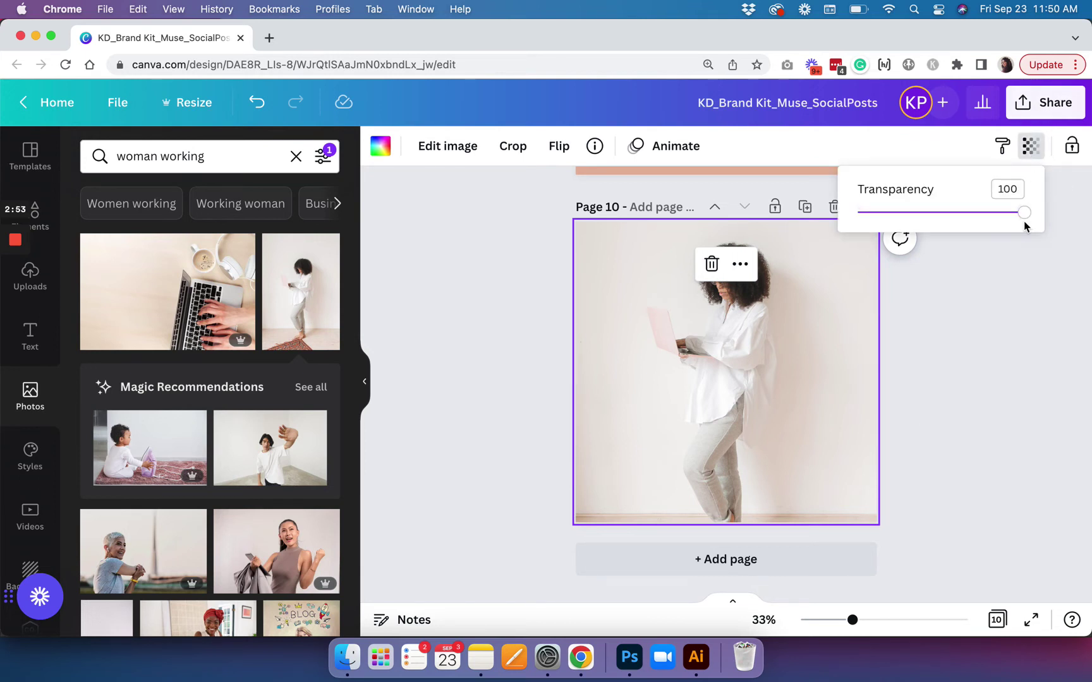
left_click_drag(1022, 213, 909, 223)
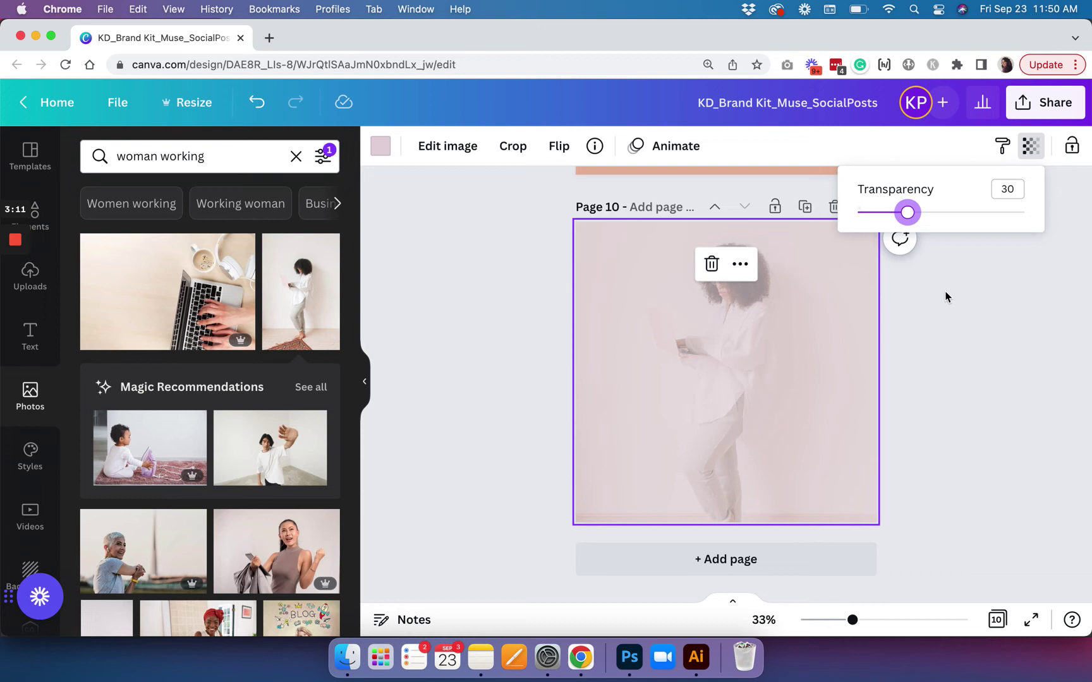
left_click(946, 295)
left_click(926, 346)
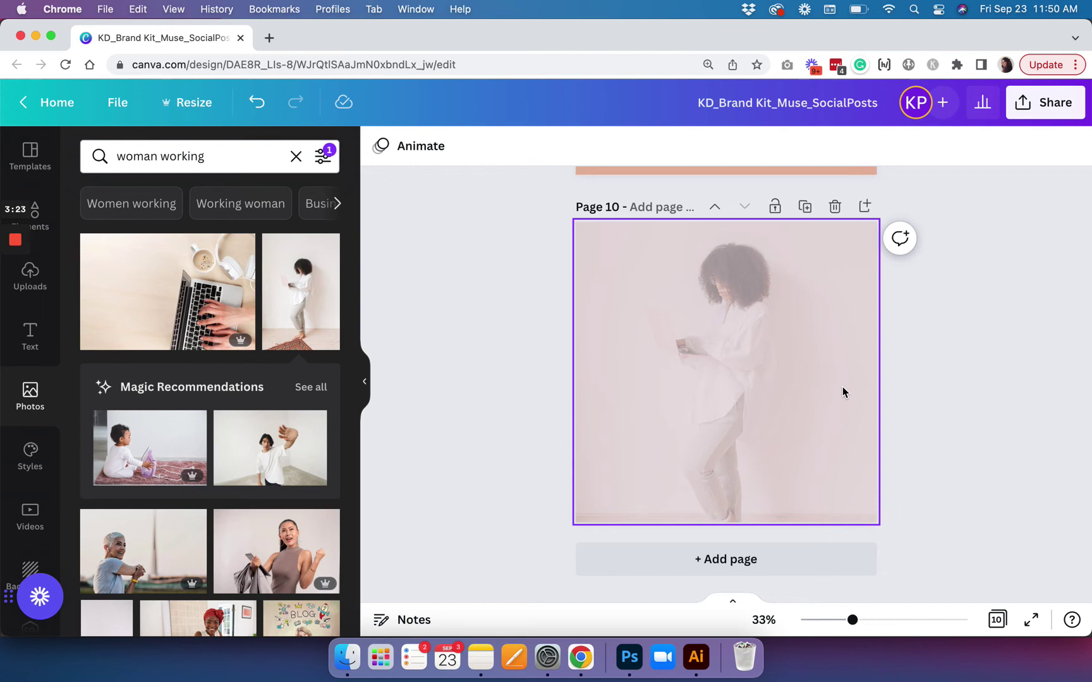
Step: Copy Page 1's Budget and Where to Shop headline texts and paste them onto Page 10
scroll(842, 386, "up", 20)
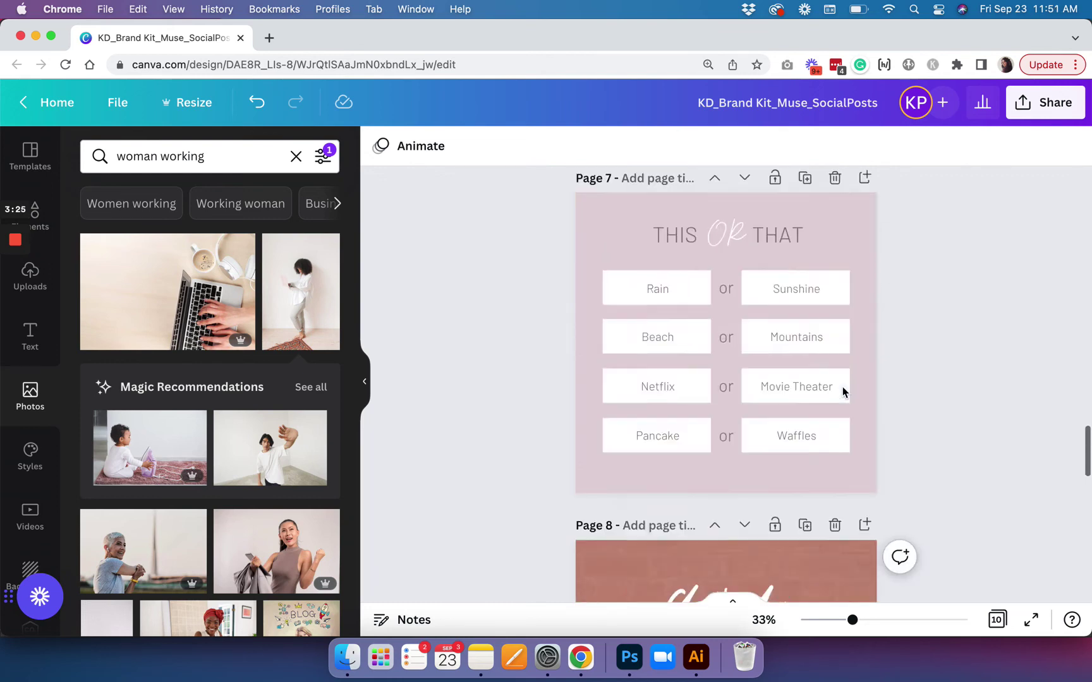
left_click(747, 280)
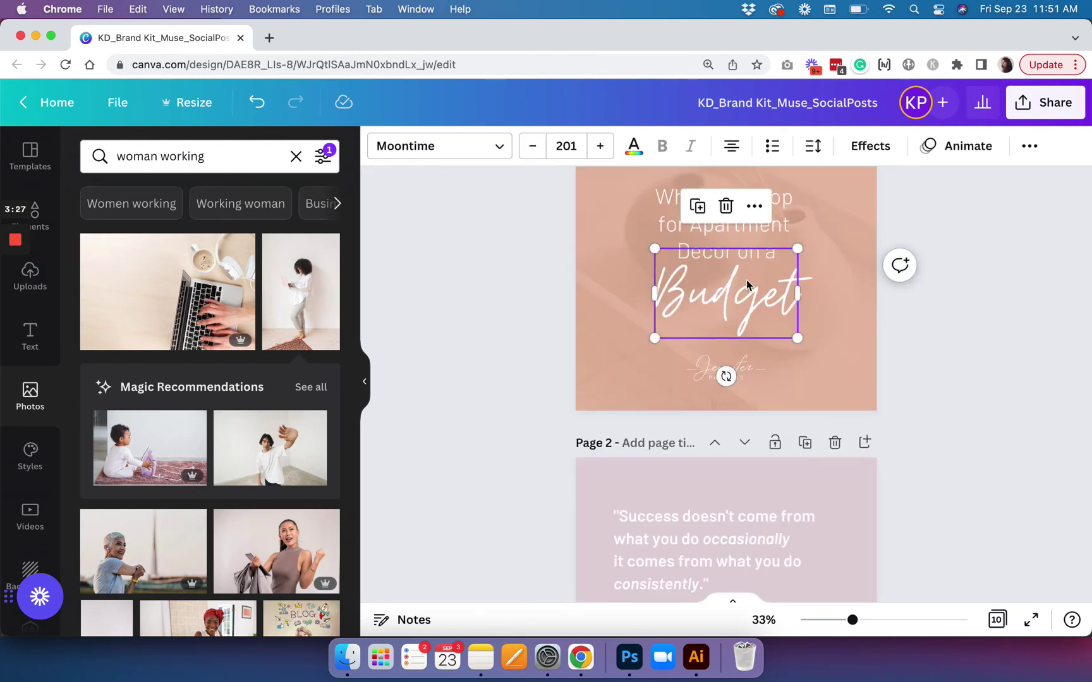
left_click(762, 233, "shift")
scroll(763, 232, "up", 2)
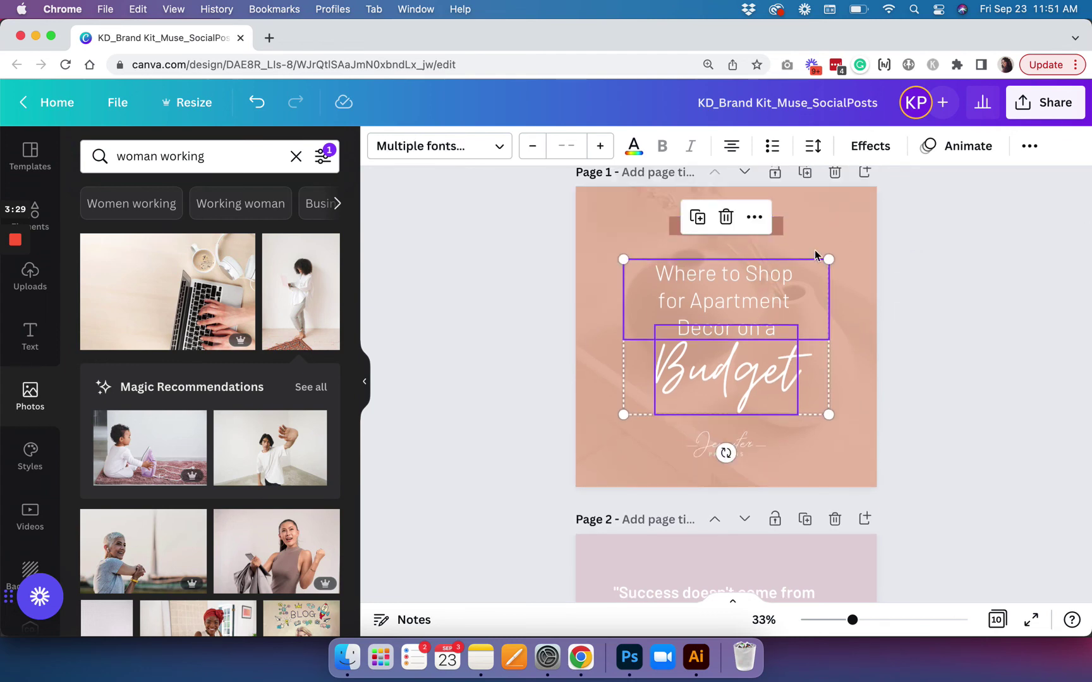
key("super+c")
scroll(936, 363, "down", 20)
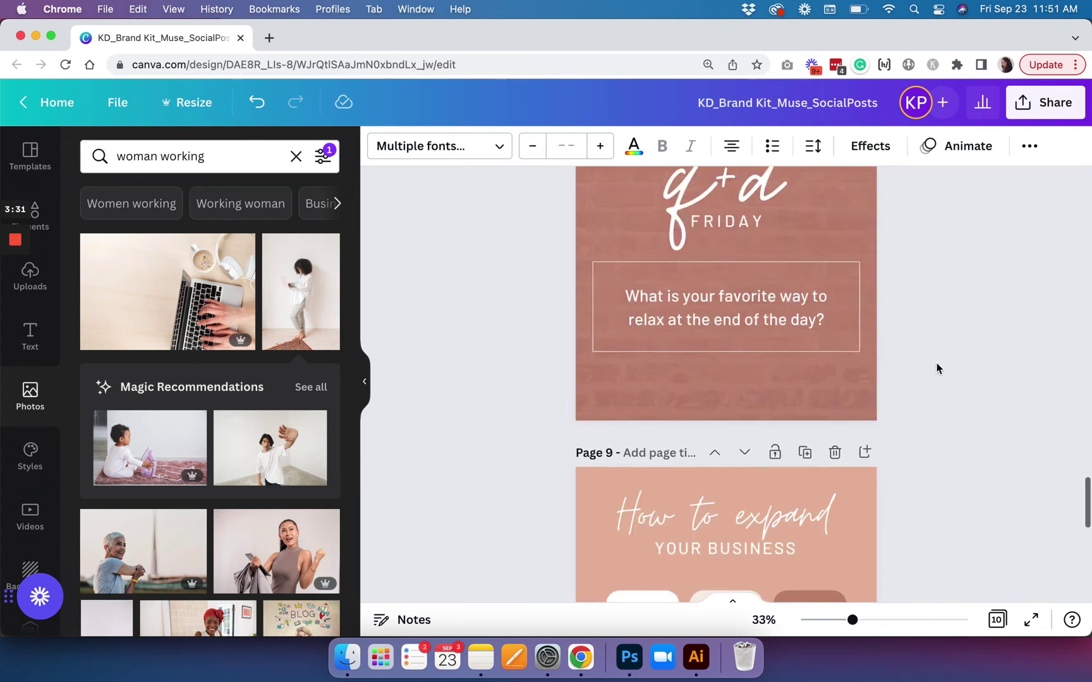
left_click(791, 365)
key("super+v")
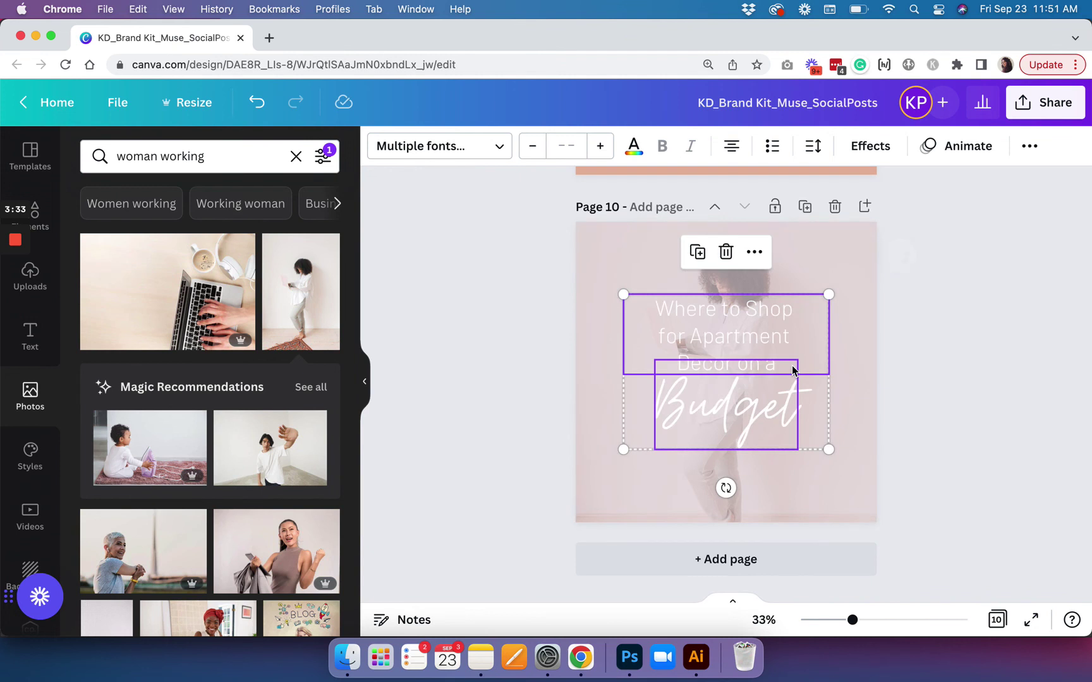
left_click(927, 370)
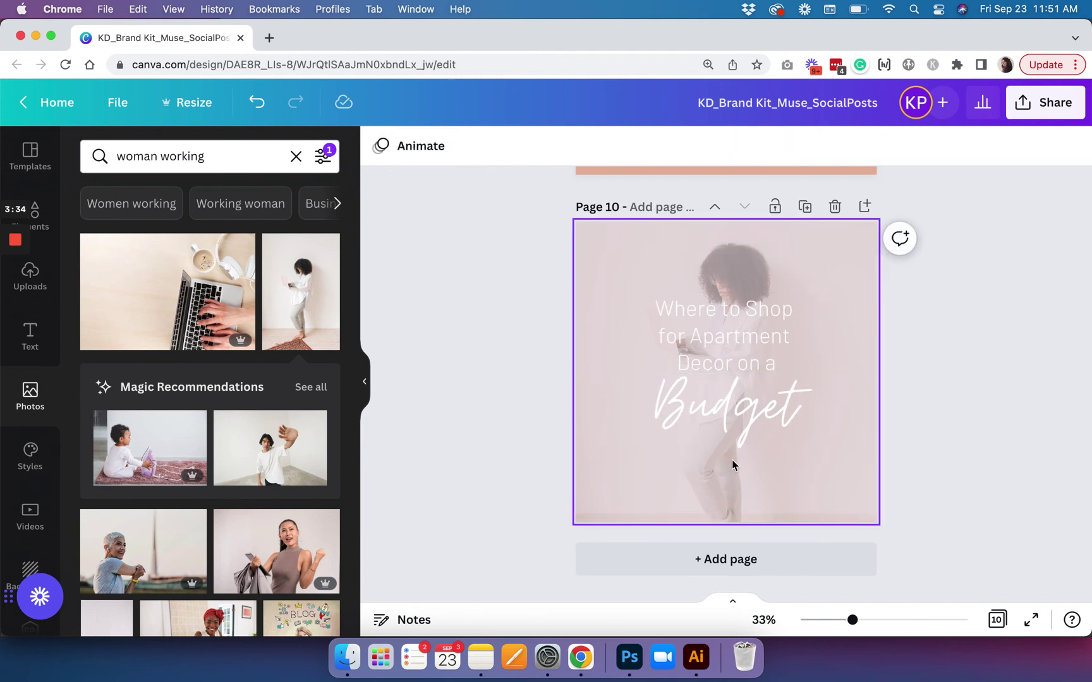
Step: Lower the Page 10 photo's transparency from 30 to 20
left_click(841, 266)
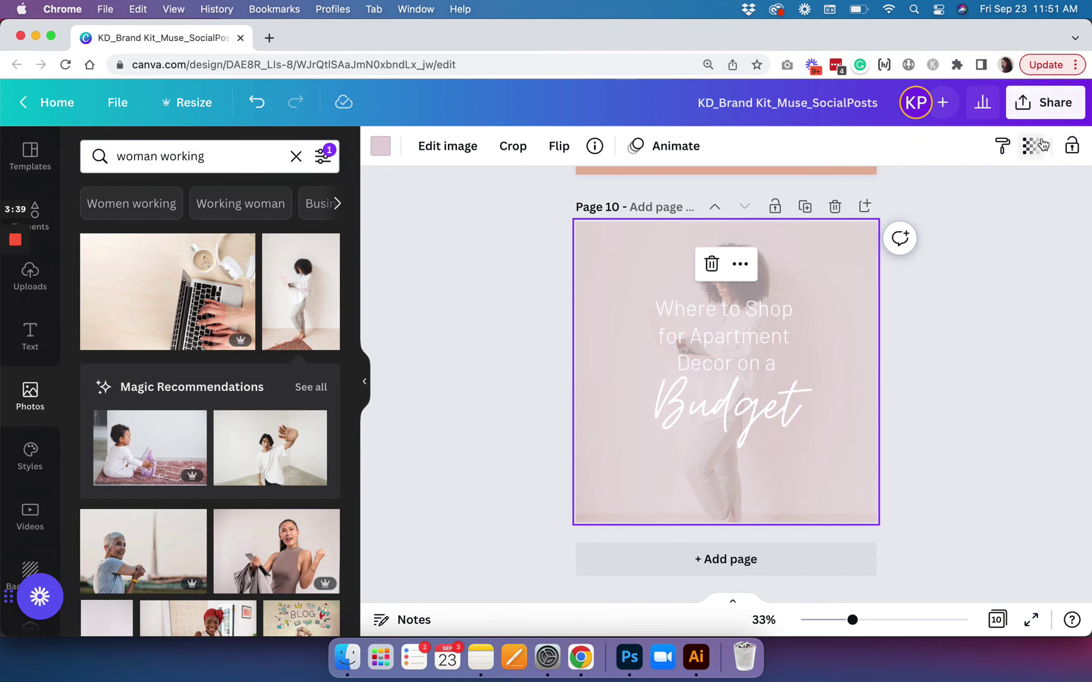
left_click(1031, 146)
left_click_drag(907, 213, 890, 213)
left_click(980, 282)
Step: Change the Where to Shop heading text colour to the grey swatch
left_click(717, 327)
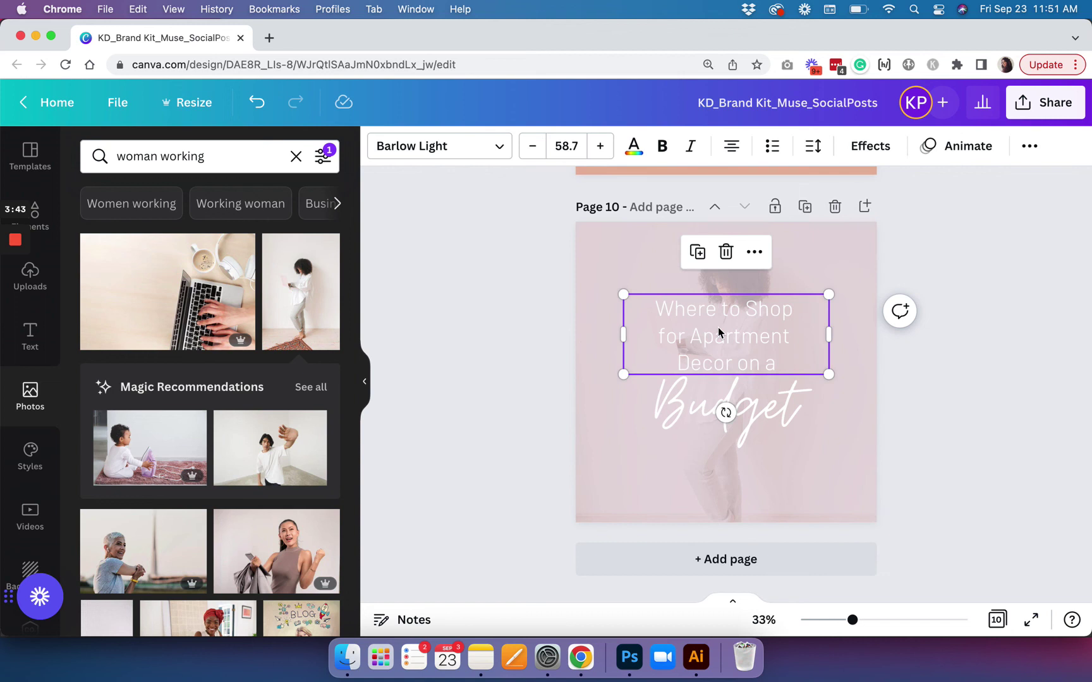
left_click(633, 146)
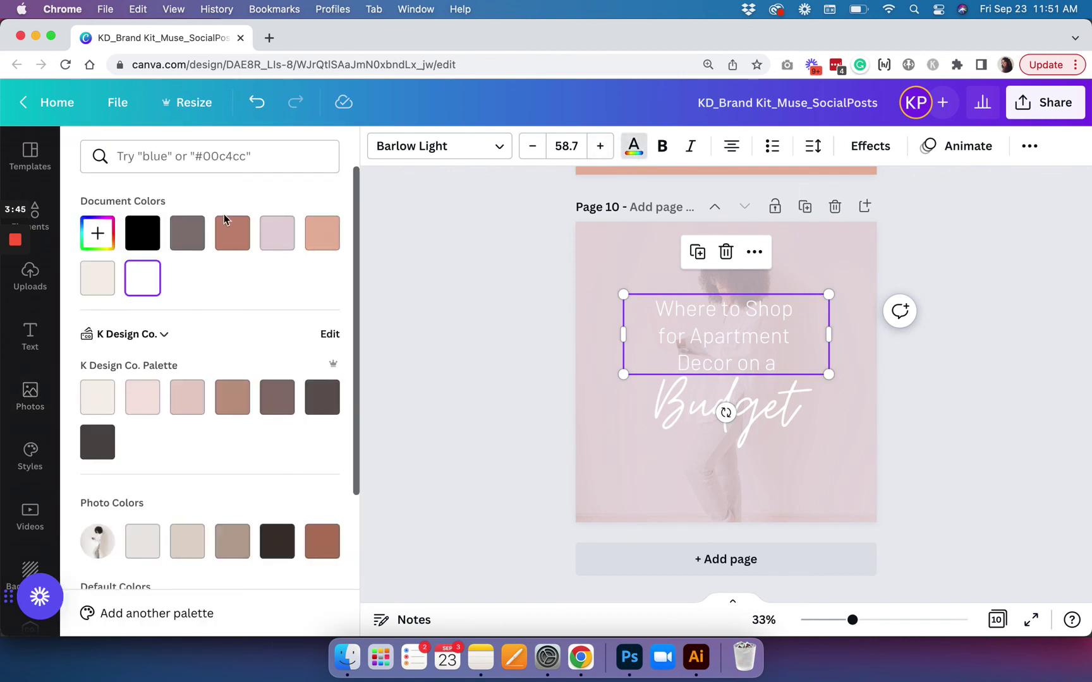
left_click(188, 243)
left_click(788, 373)
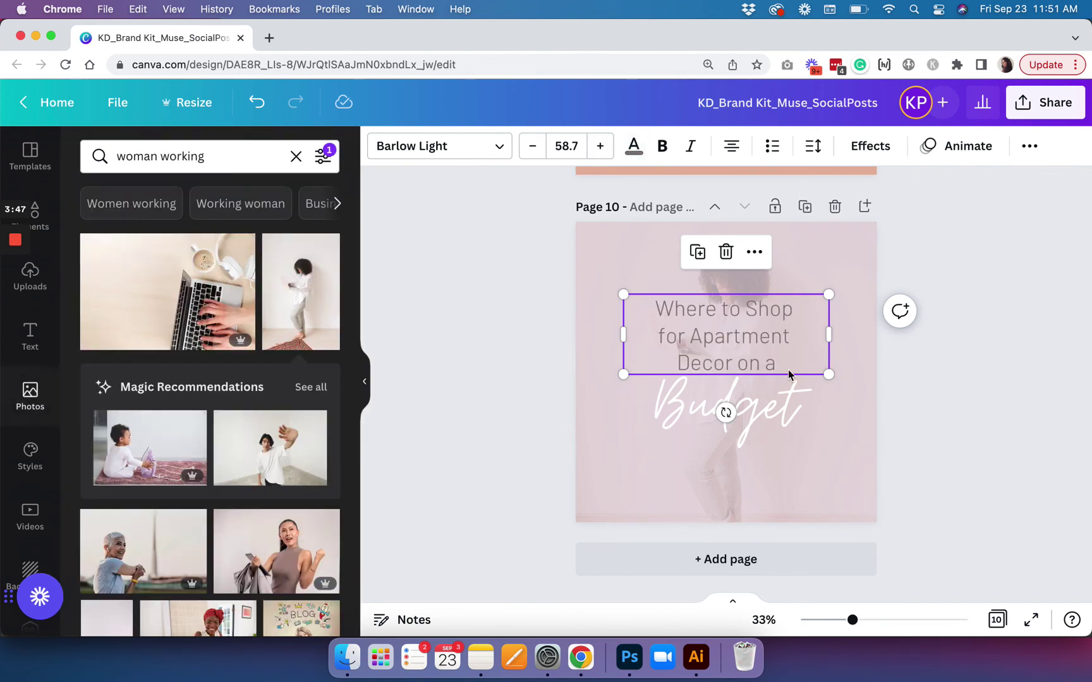
left_click(962, 378)
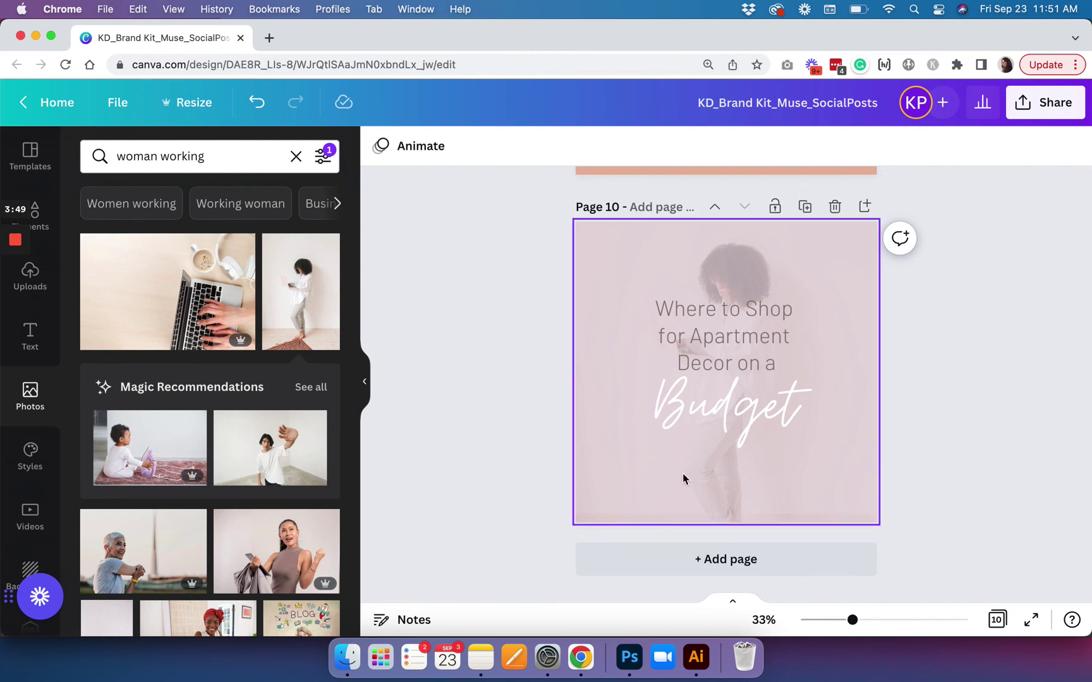